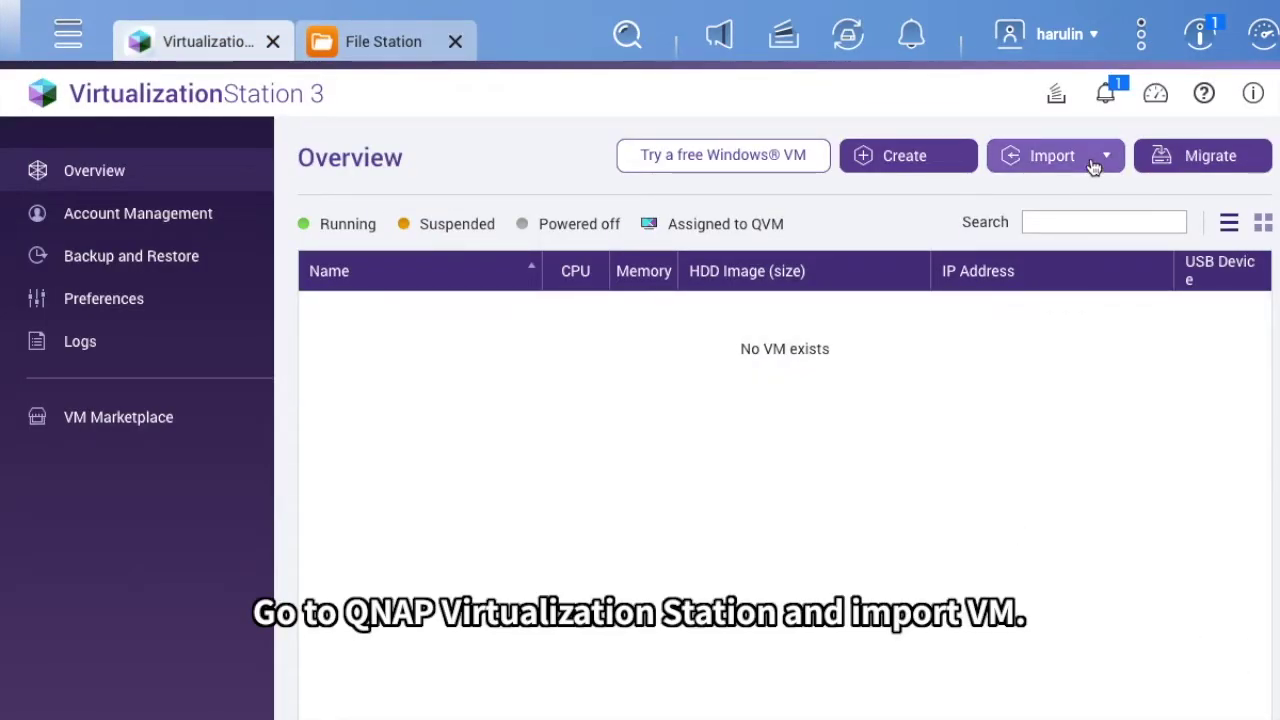
# Start a VM import from the NAS, using /Public/QuTScloud/QuTScloud_c4.5.7.1864.ova as the VM file, and proceed to the VM specifications
pyautogui.click(1090, 160)
pyautogui.click(1089, 192)
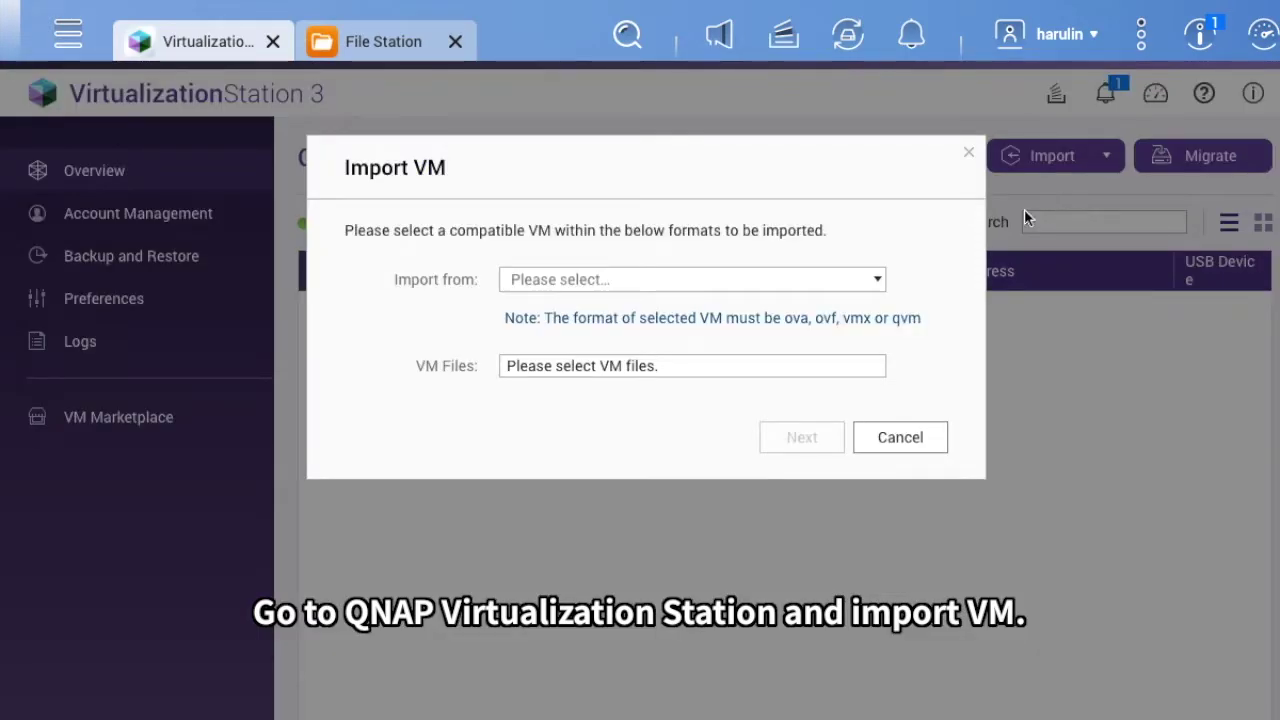
pyautogui.click(737, 283)
pyautogui.click(729, 327)
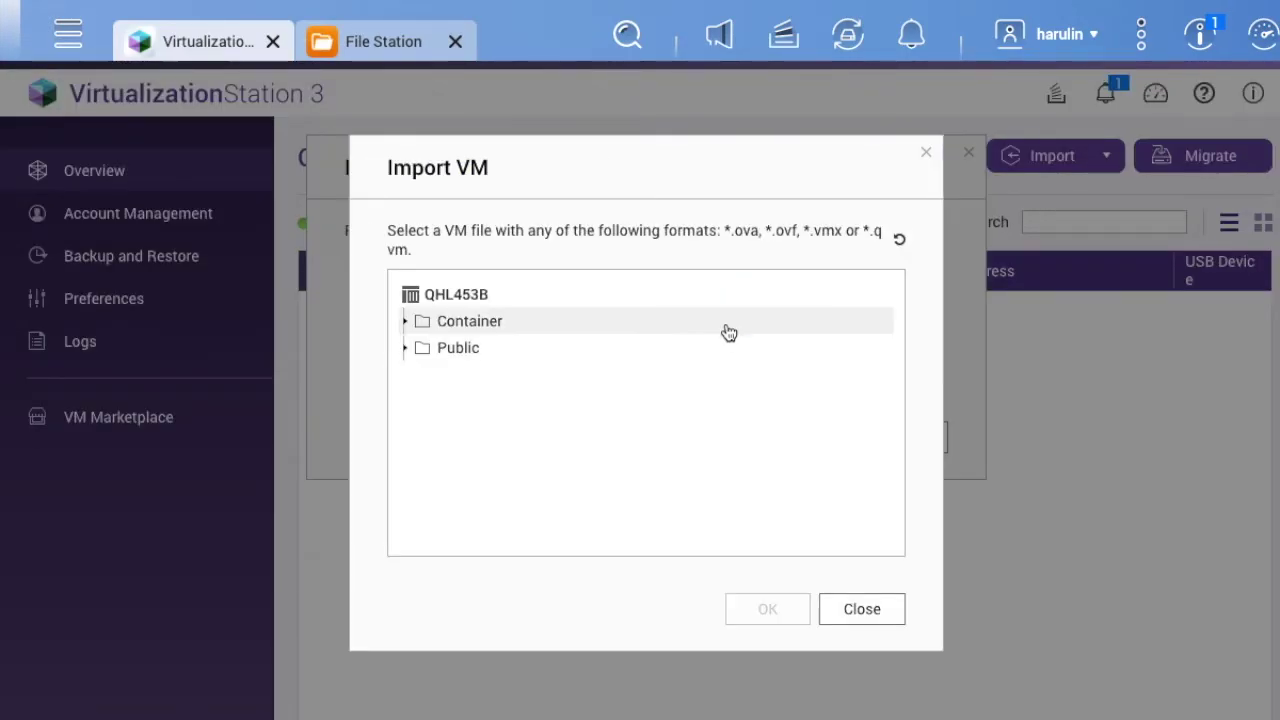
pyautogui.click(671, 352)
pyautogui.click(699, 403)
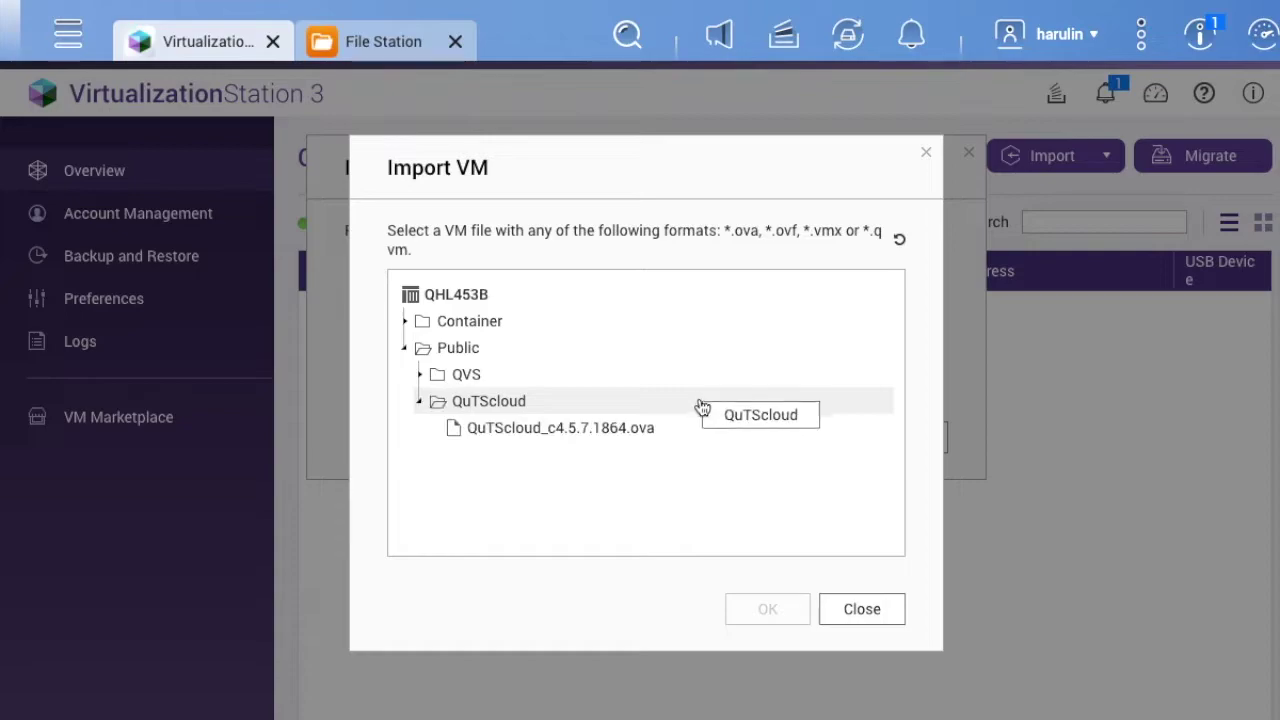
pyautogui.click(718, 432)
pyautogui.click(770, 646)
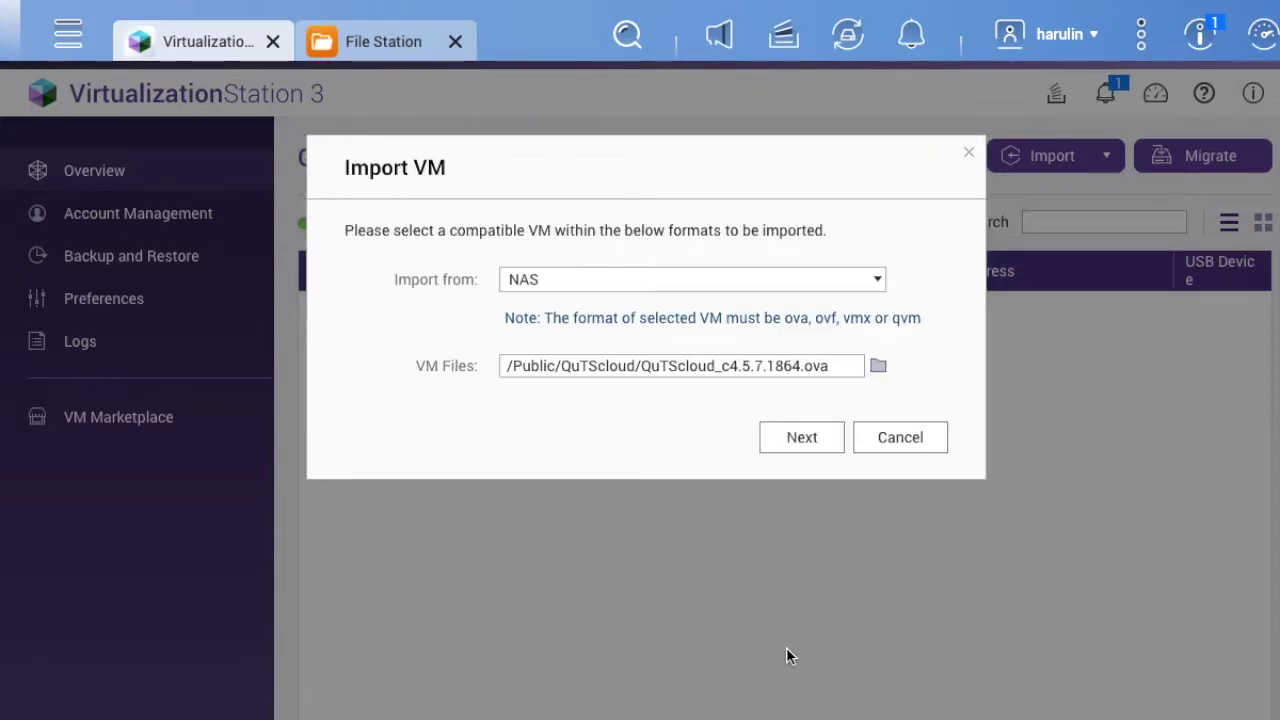
pyautogui.click(803, 448)
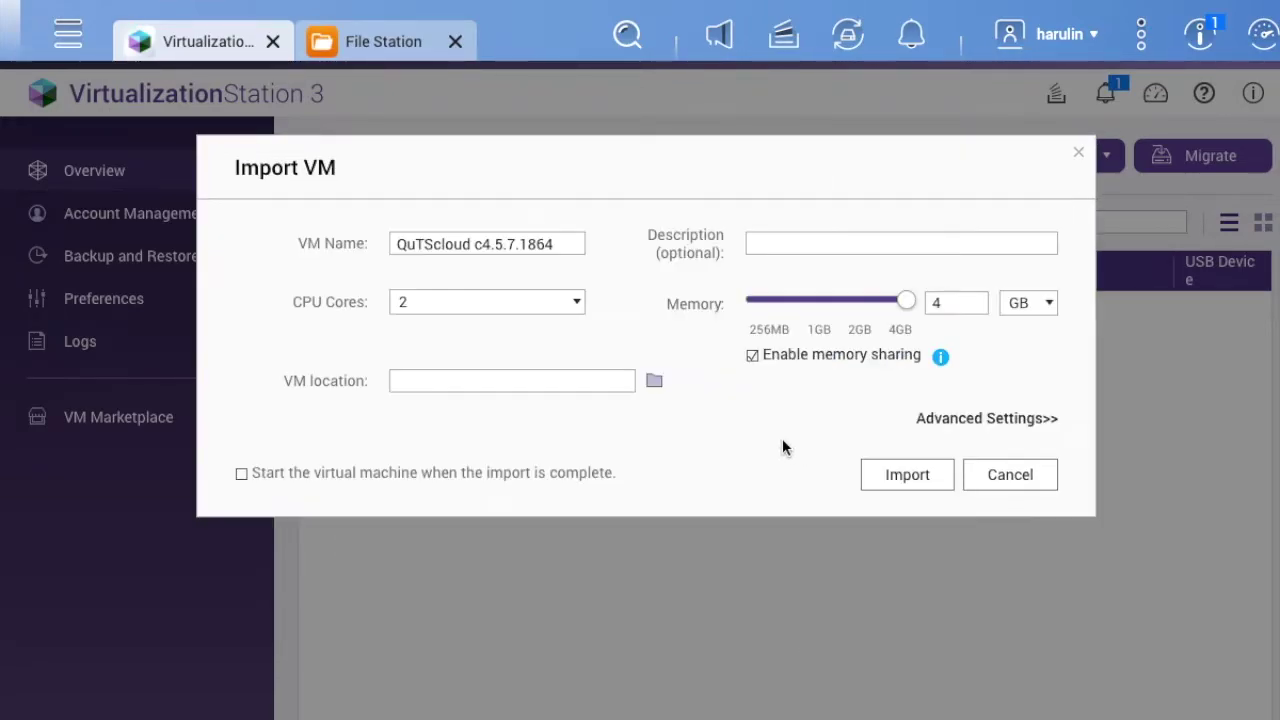
# Configure the imported VM with 1 CPU core and 2 GB of memory
pyautogui.click(578, 305)
pyautogui.click(569, 328)
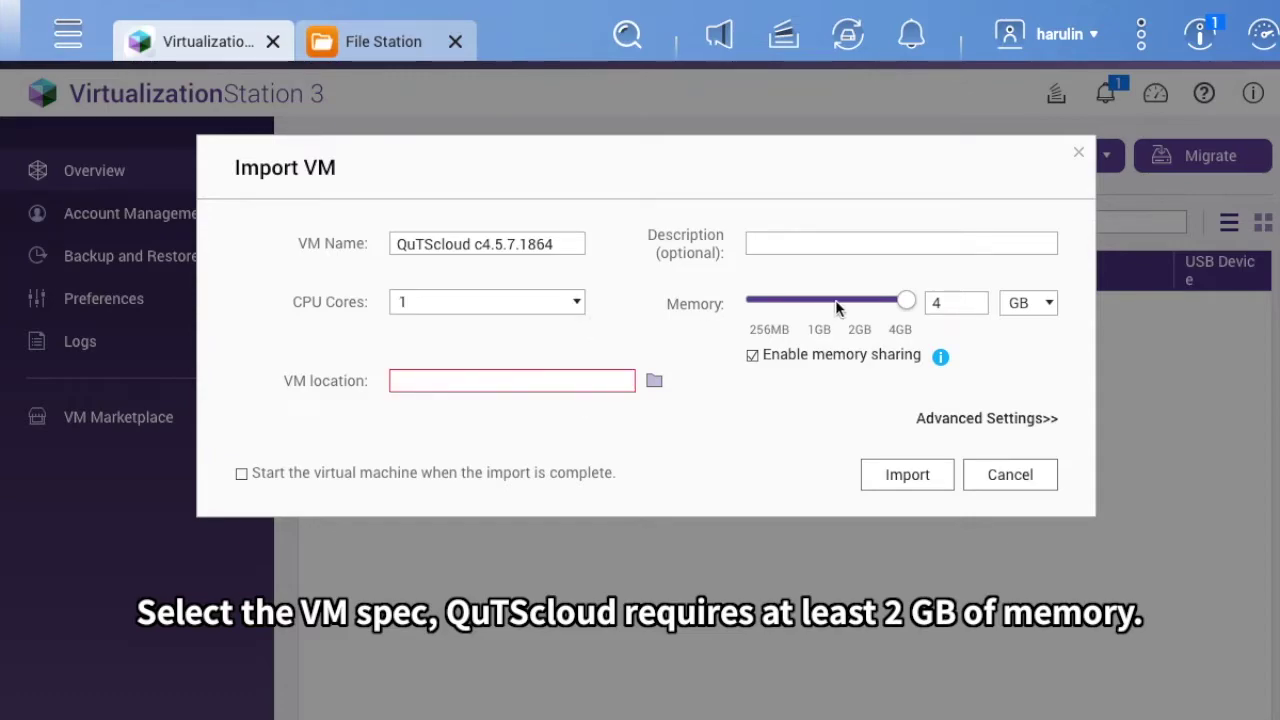
pyautogui.write('2')
# Set the VM location to /Public/QuTScloud and run the import
pyautogui.click(654, 381)
pyautogui.click(485, 333)
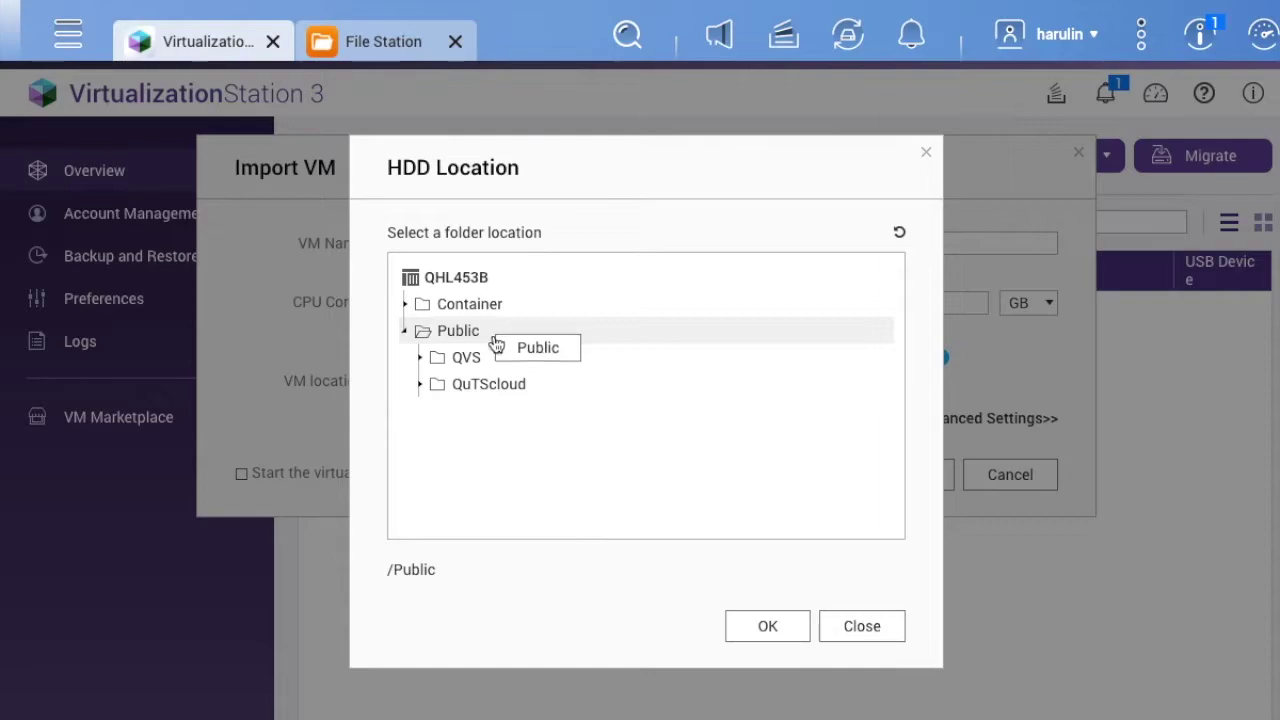
pyautogui.click(525, 384)
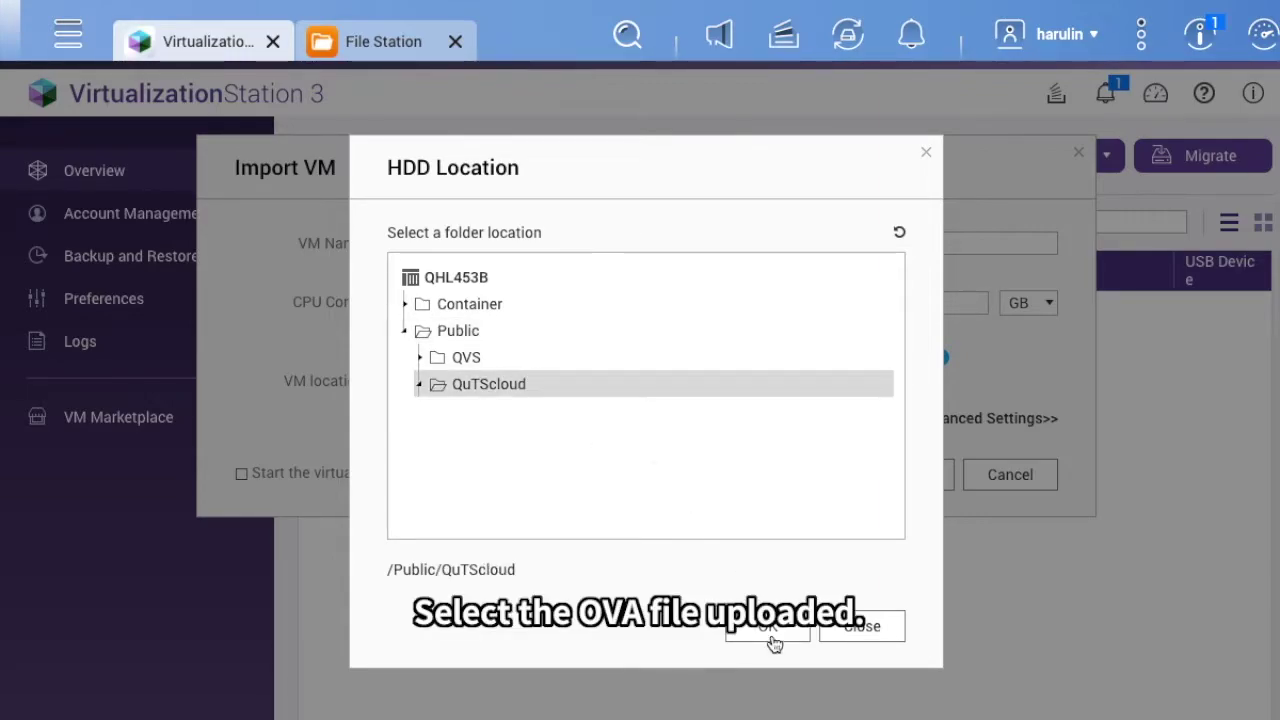
pyautogui.click(768, 628)
pyautogui.click(907, 482)
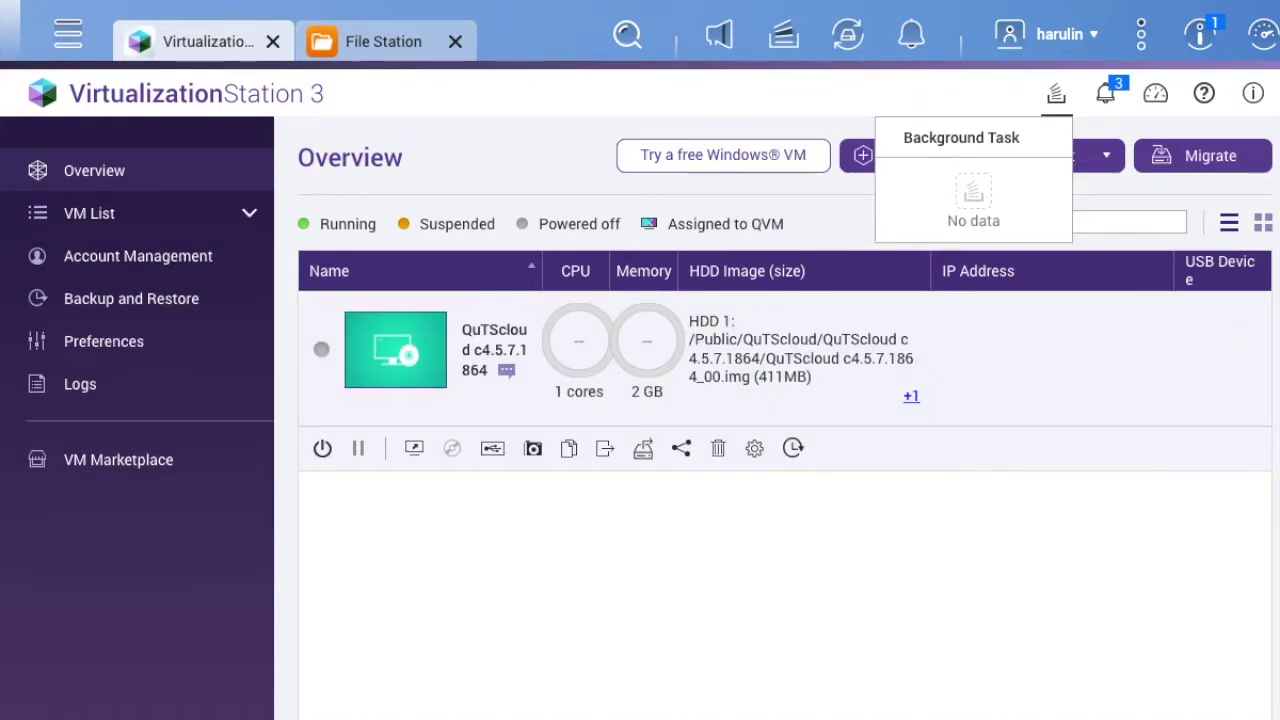
pyautogui.click(1056, 94)
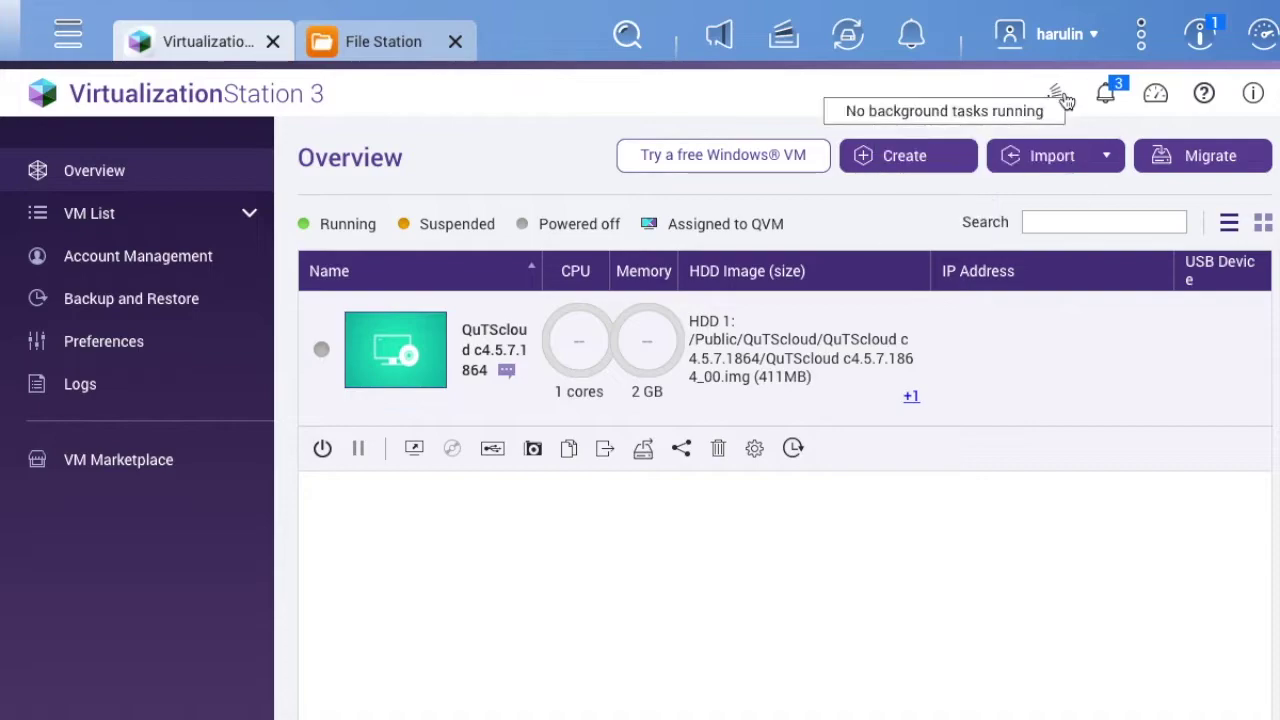
# Expand HDD 1 of the QuTScloud VM to 200 GB in its storage settings and apply the change
pyautogui.click(756, 450)
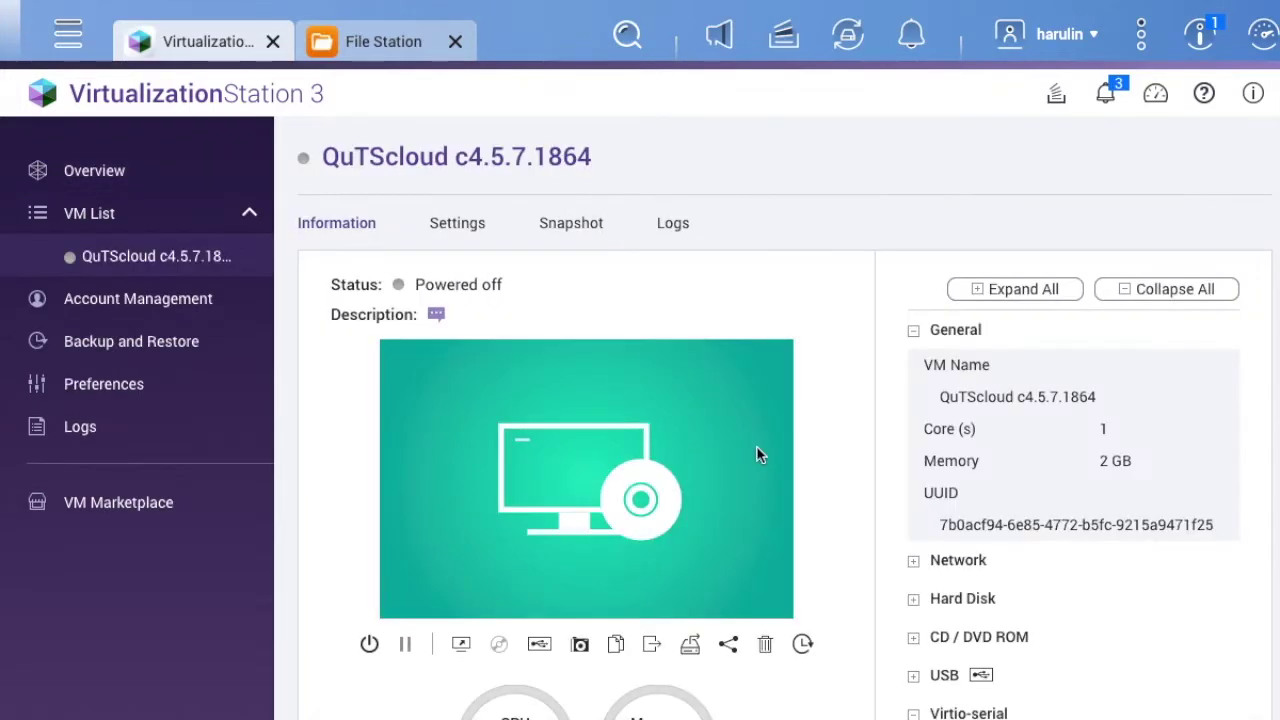
pyautogui.click(457, 226)
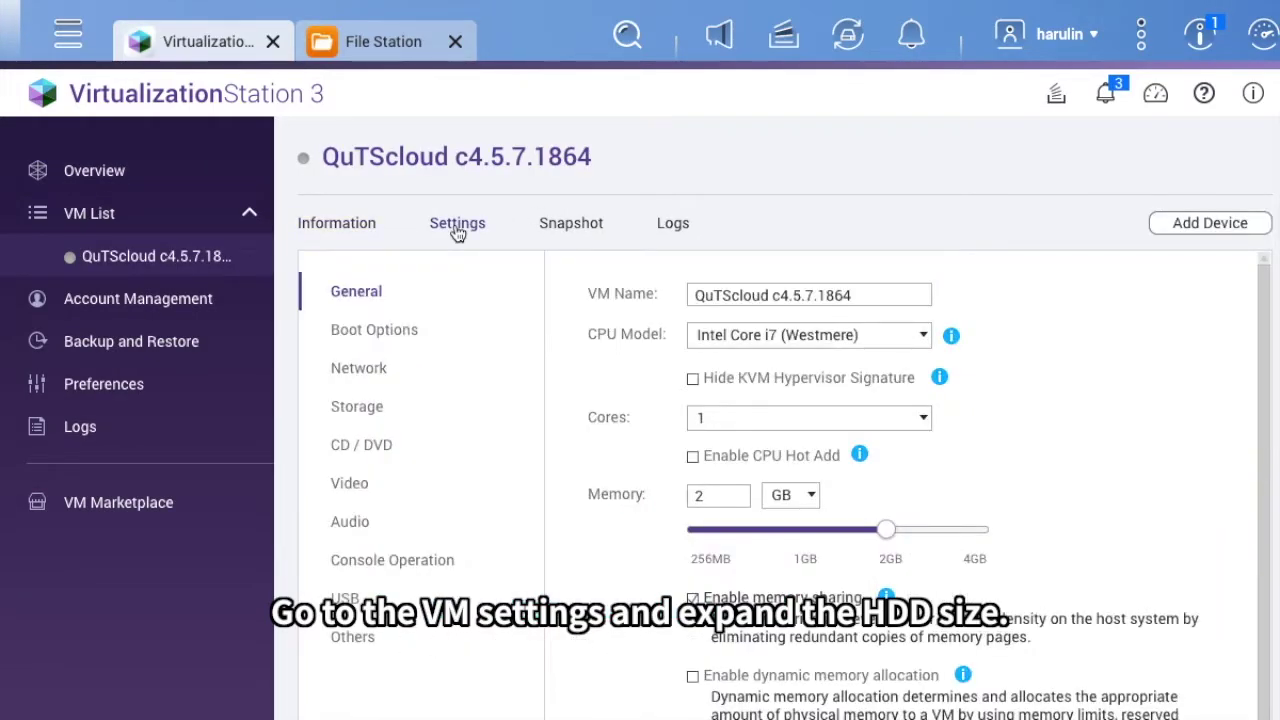
pyautogui.click(396, 403)
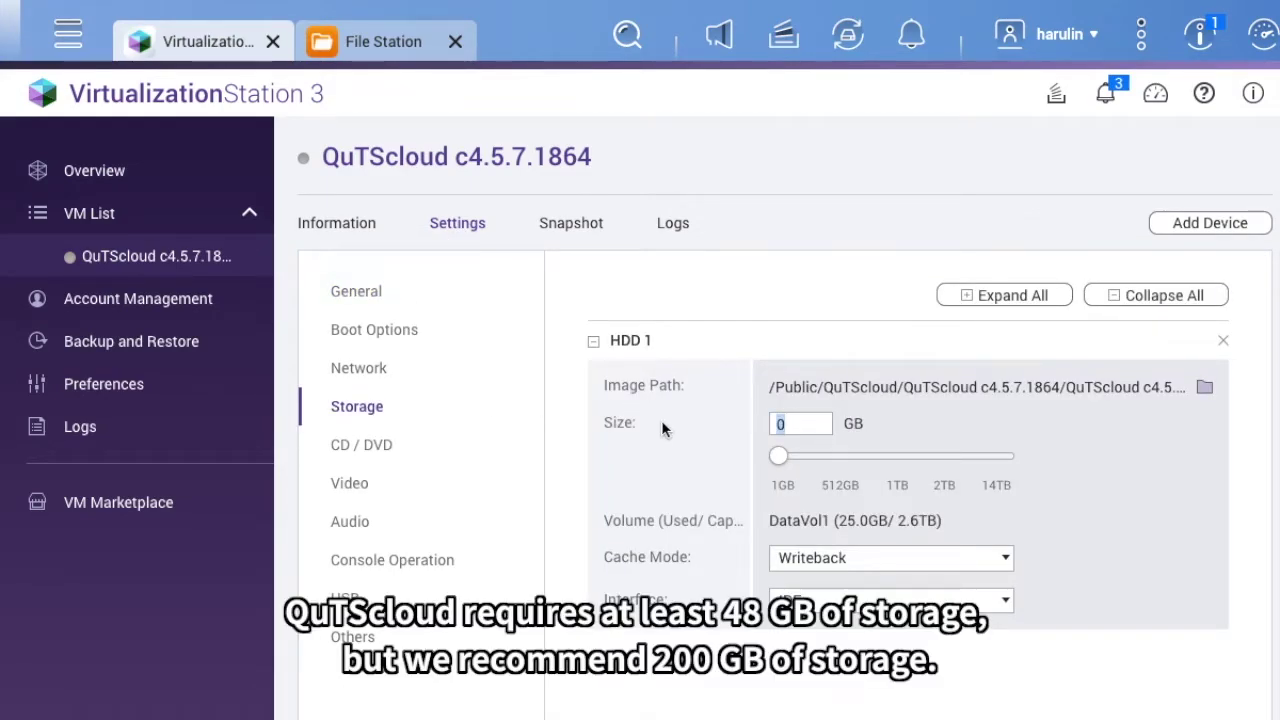
pyautogui.write('200')
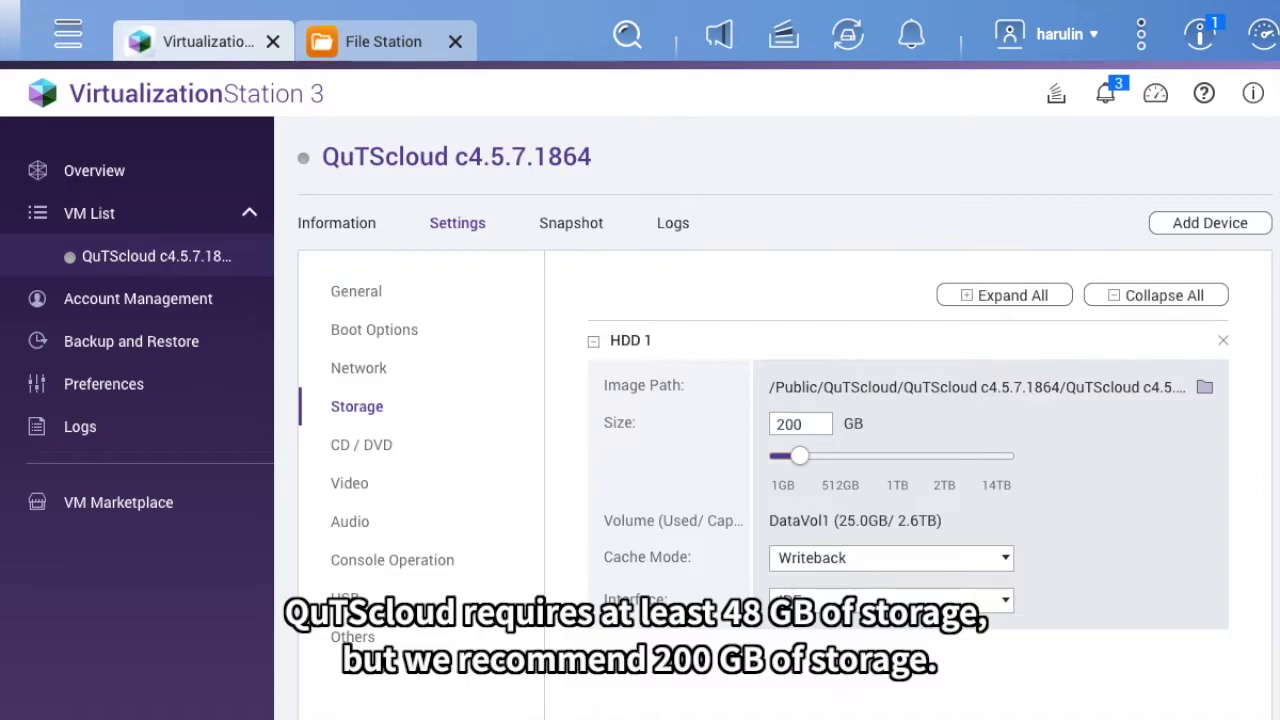
pyautogui.press('Return')
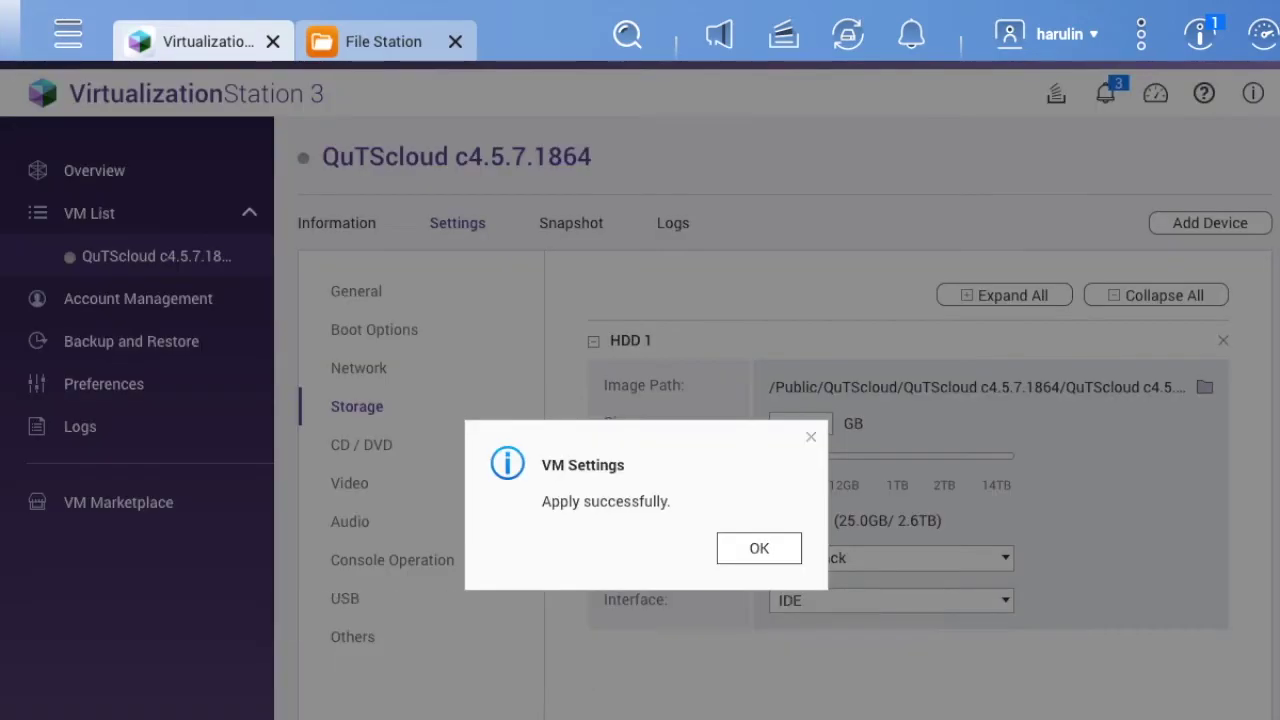
pyautogui.click(755, 543)
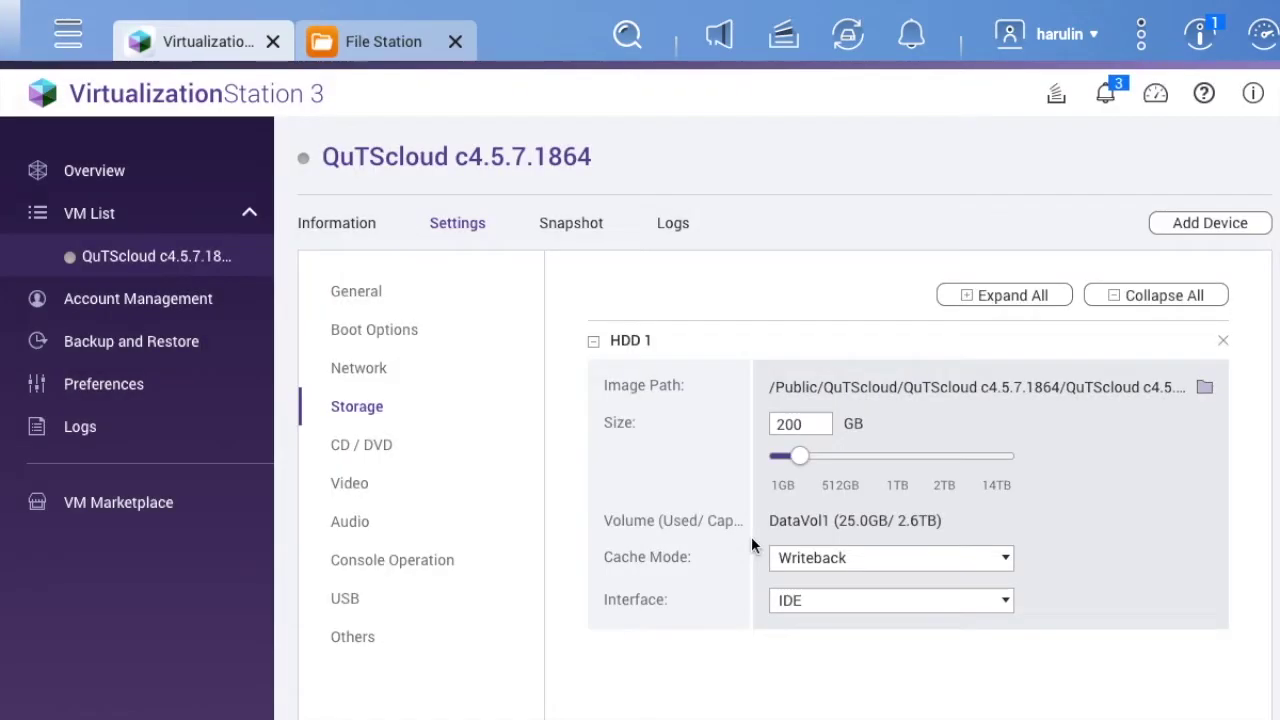
# Enable Virtio-serial for the QuTScloud VM and apply the setting
pyautogui.click(398, 645)
pyautogui.click(593, 504)
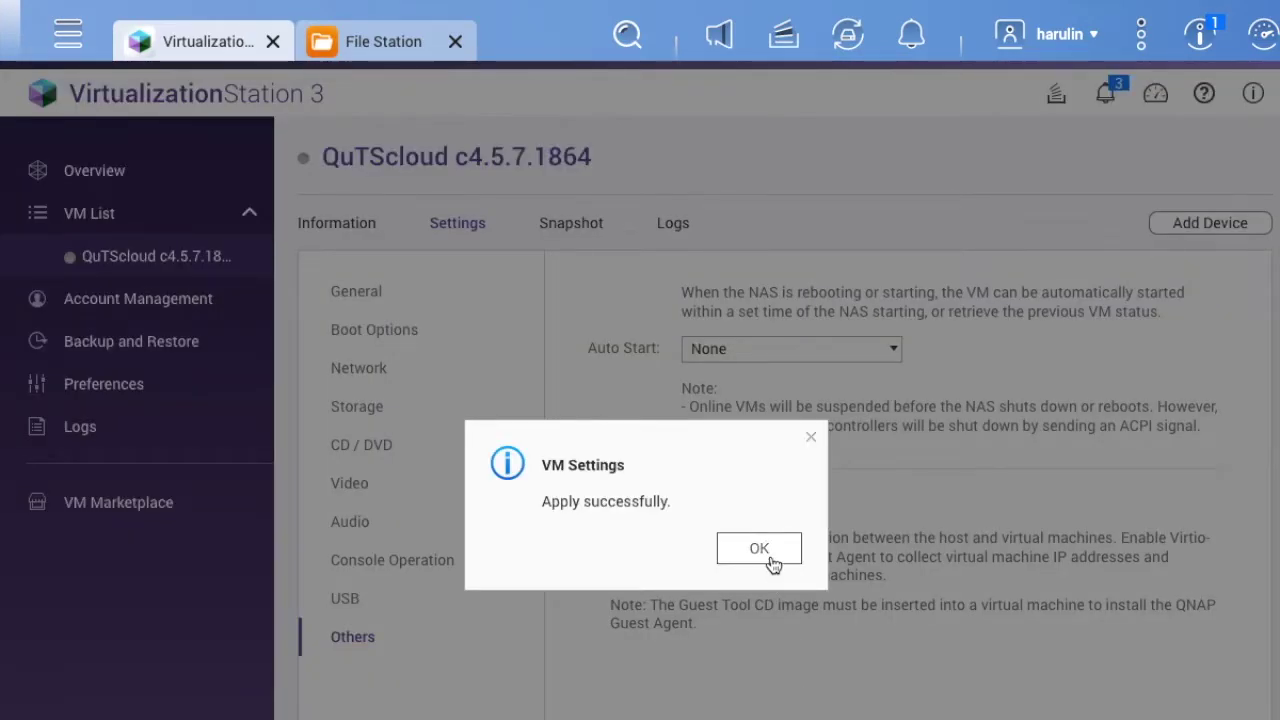
pyautogui.click(762, 552)
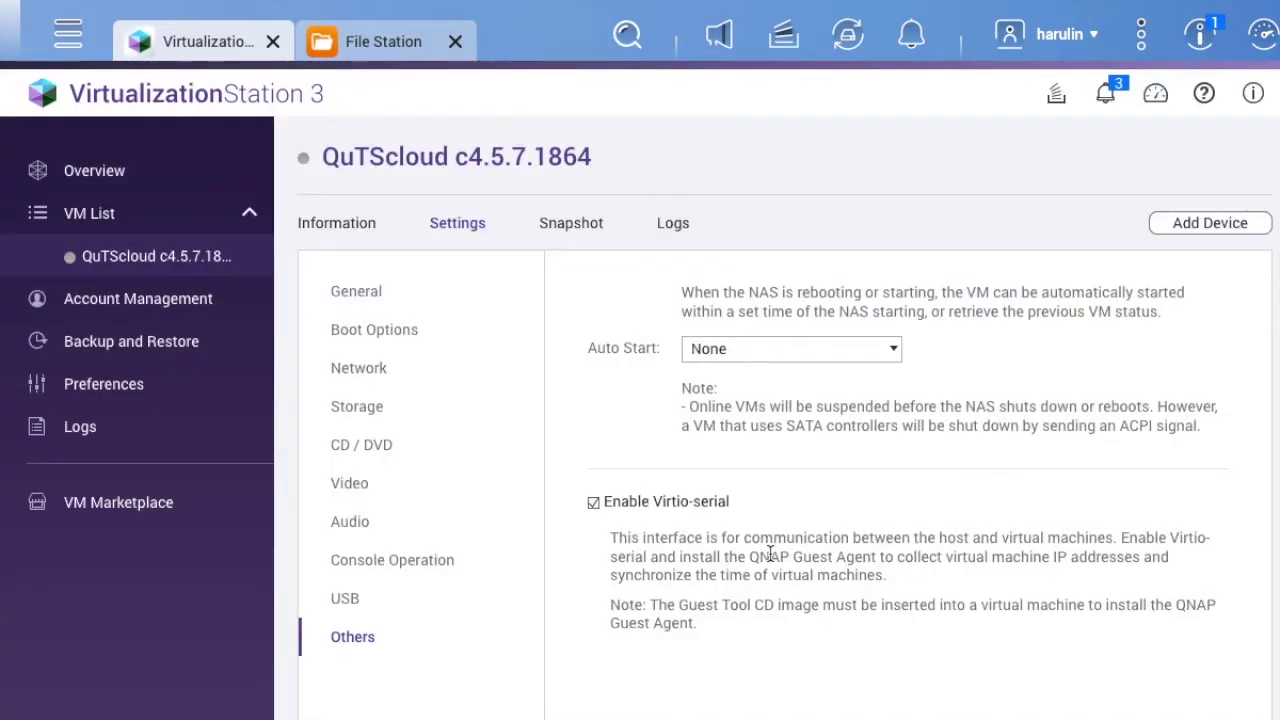
# Power on the QuTScloud VM and copy the IPv4 address of Adapter 1 from its network information
pyautogui.click(199, 260)
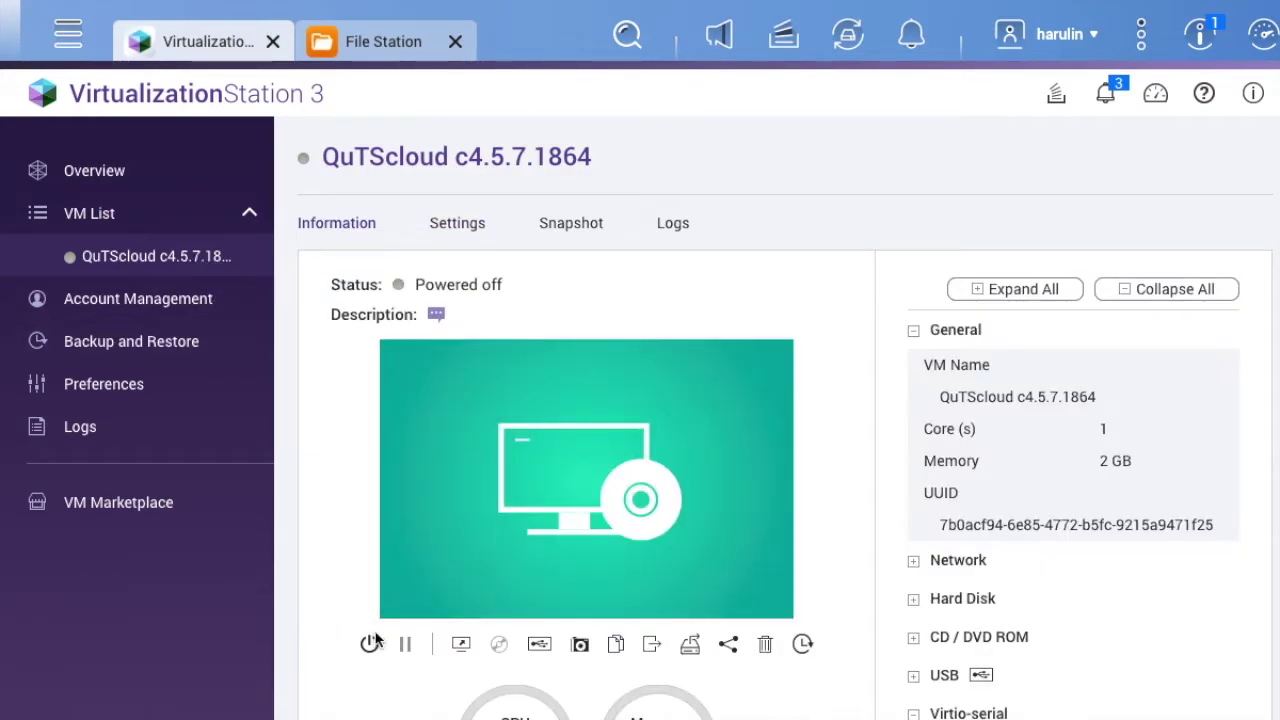
pyautogui.click(915, 563)
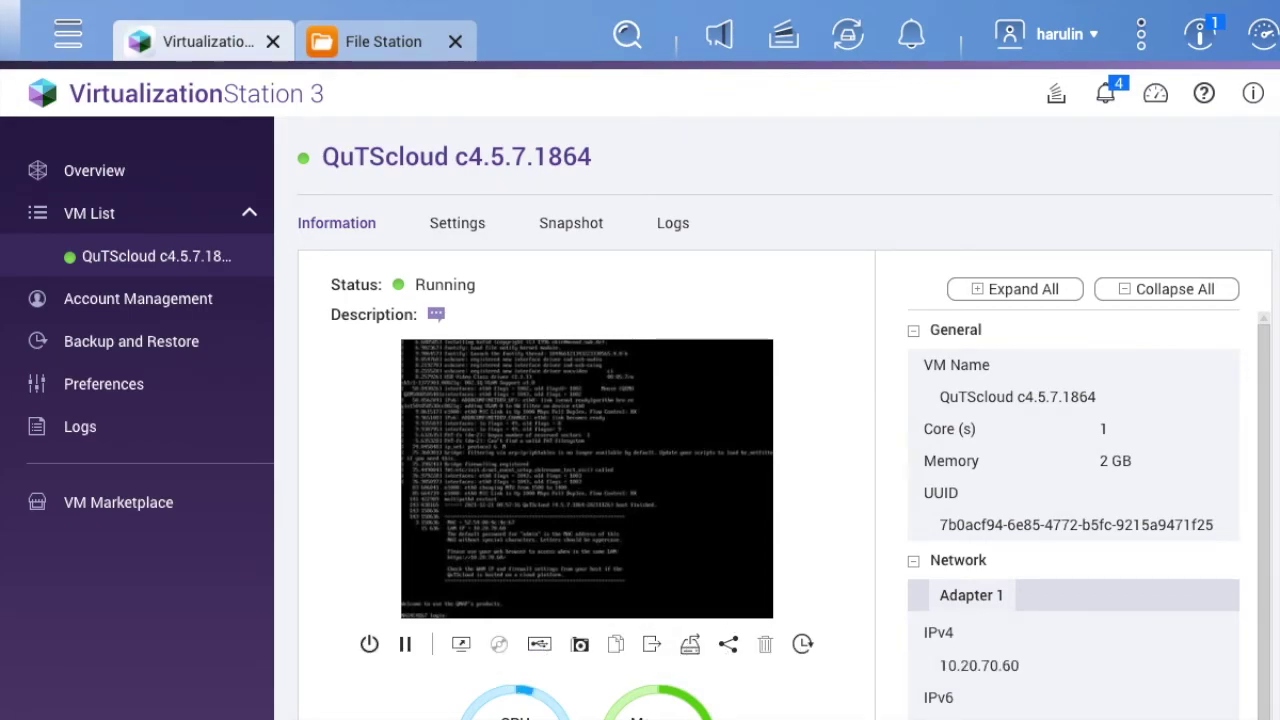
pyautogui.moveTo(1021, 668); pyautogui.dragTo(940, 667)
pyautogui.click(1034, 674)
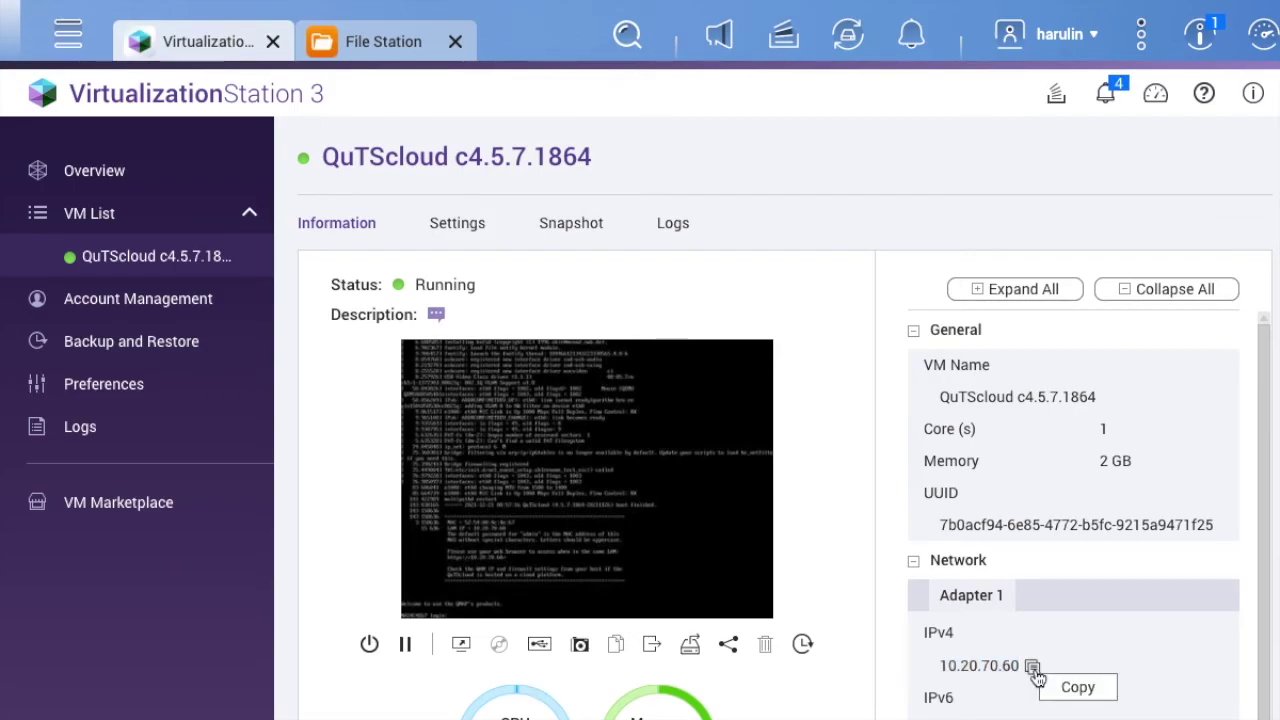